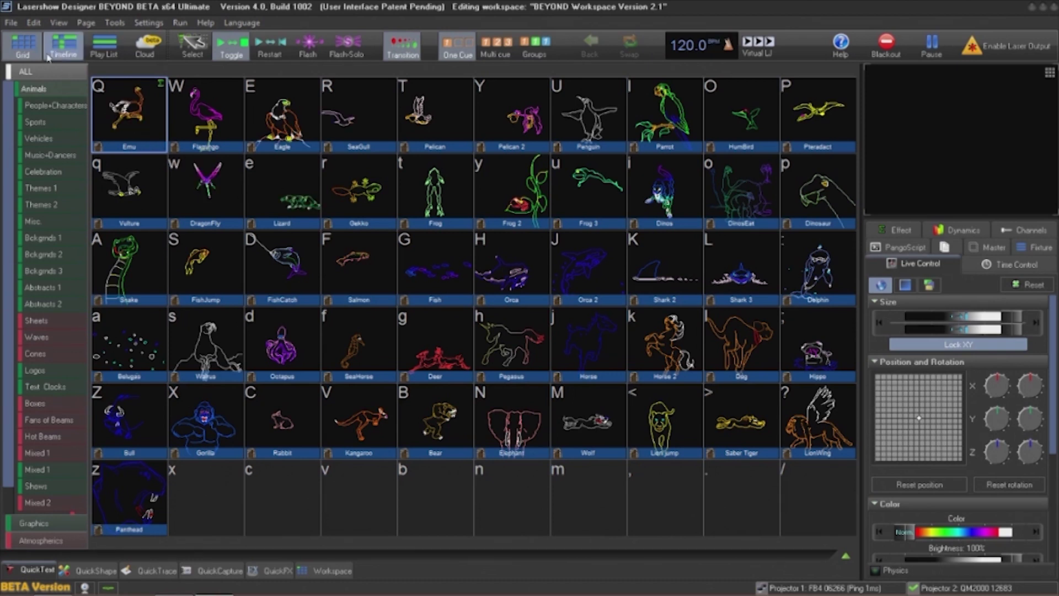
- Open the File menu to reveal its FB4 commands
left_click(11, 23)
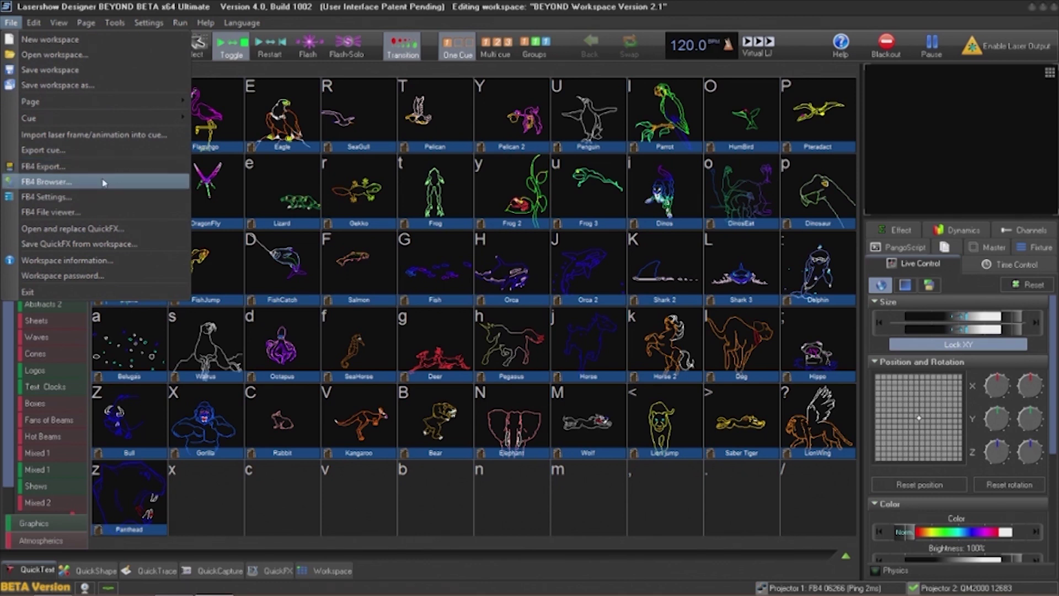
- Open FB4 Settings, select the detected FB4, and widen the IP and Connection columns
left_click(117, 206)
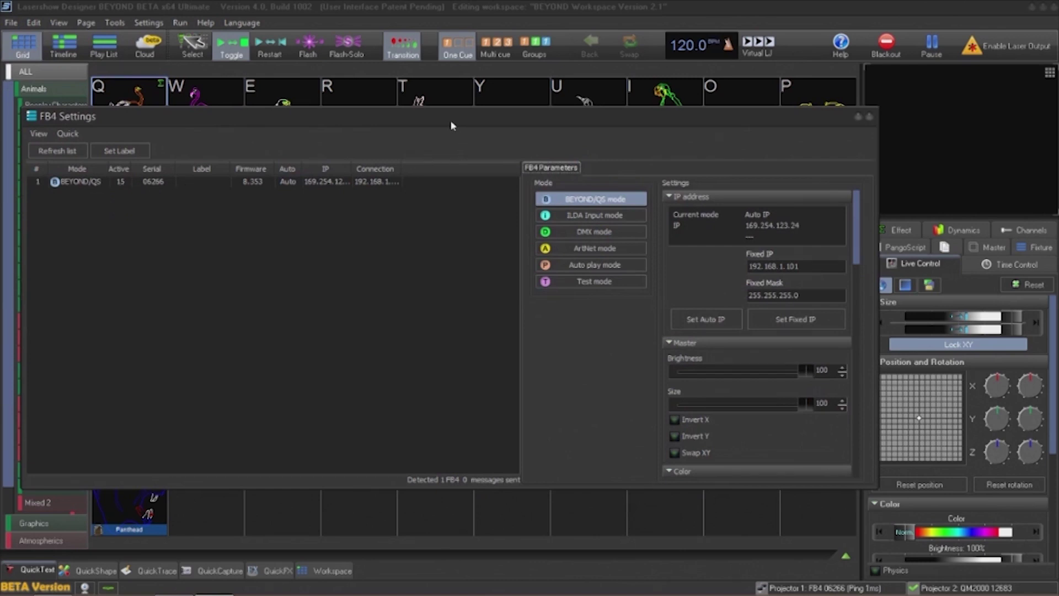
left_click(267, 182)
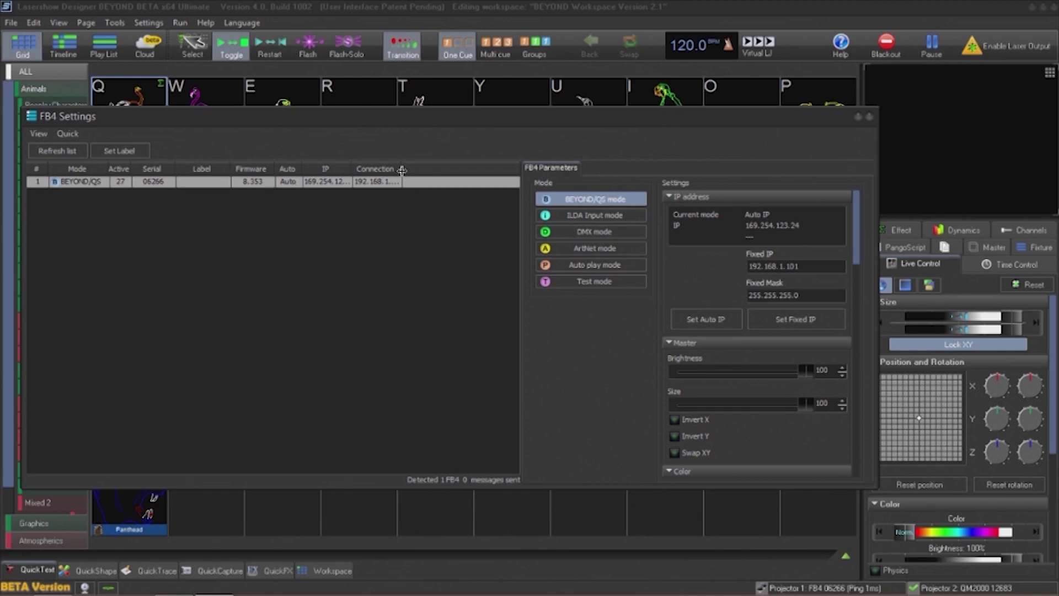
left_click_drag(402, 171, 427, 170)
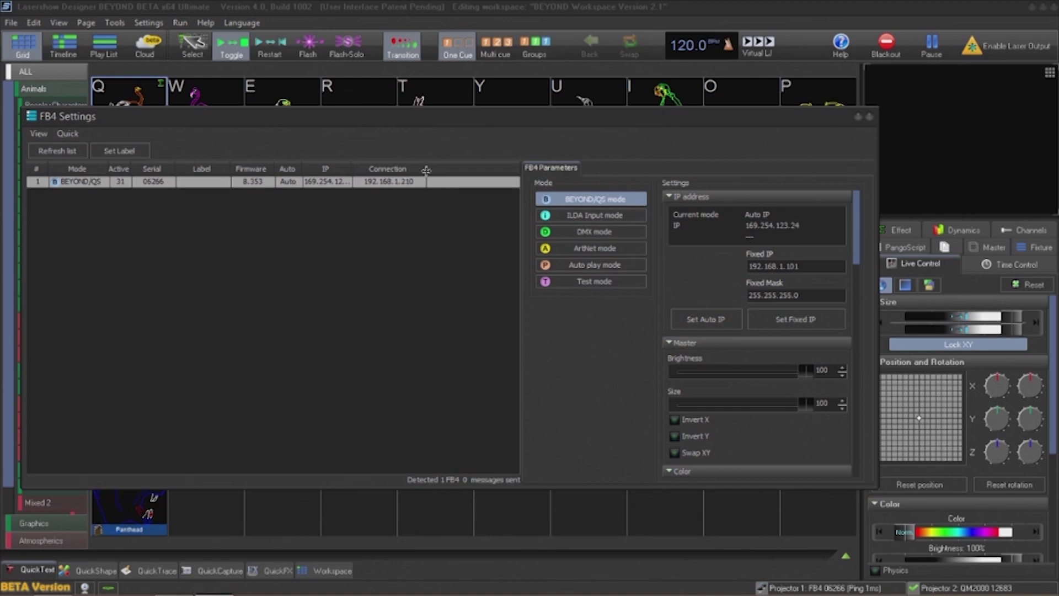
left_click_drag(352, 168, 376, 168)
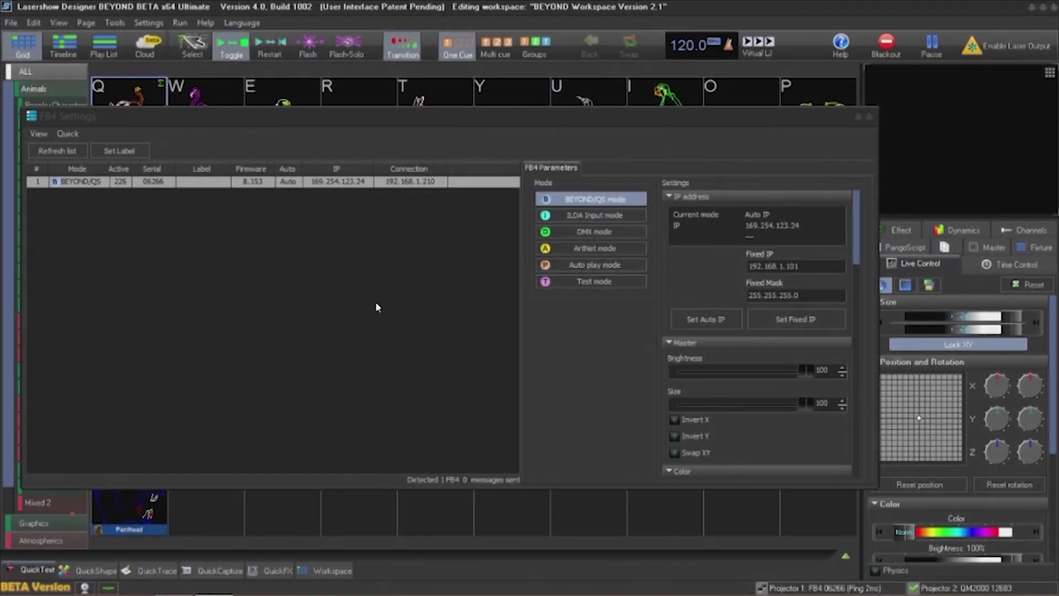
left_click(208, 126)
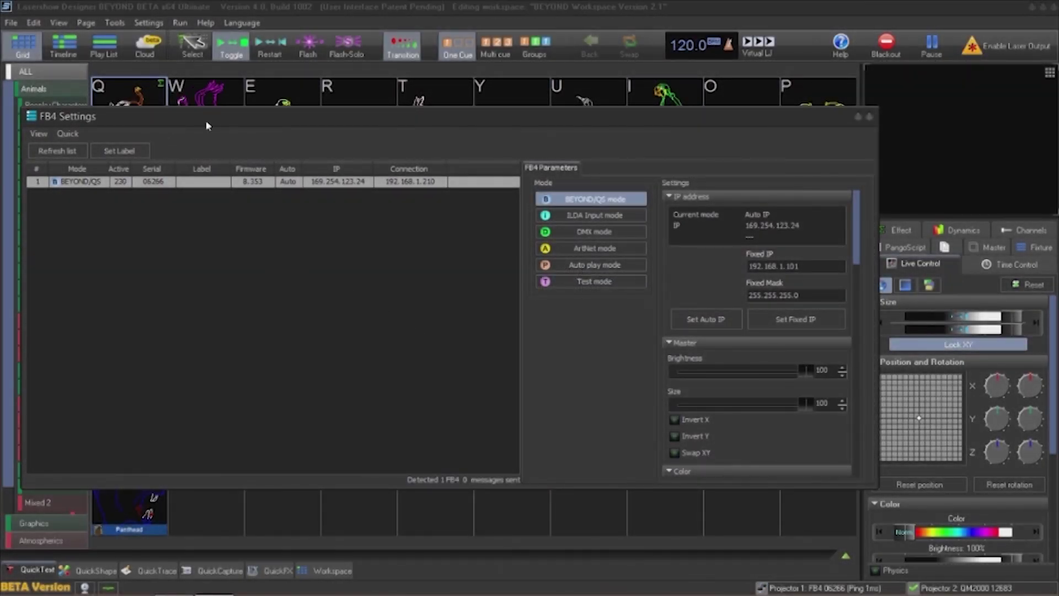
- Bring up the all-FB4 Quick commands with the Clock section showing controller time 10/30/2017
left_click(73, 135)
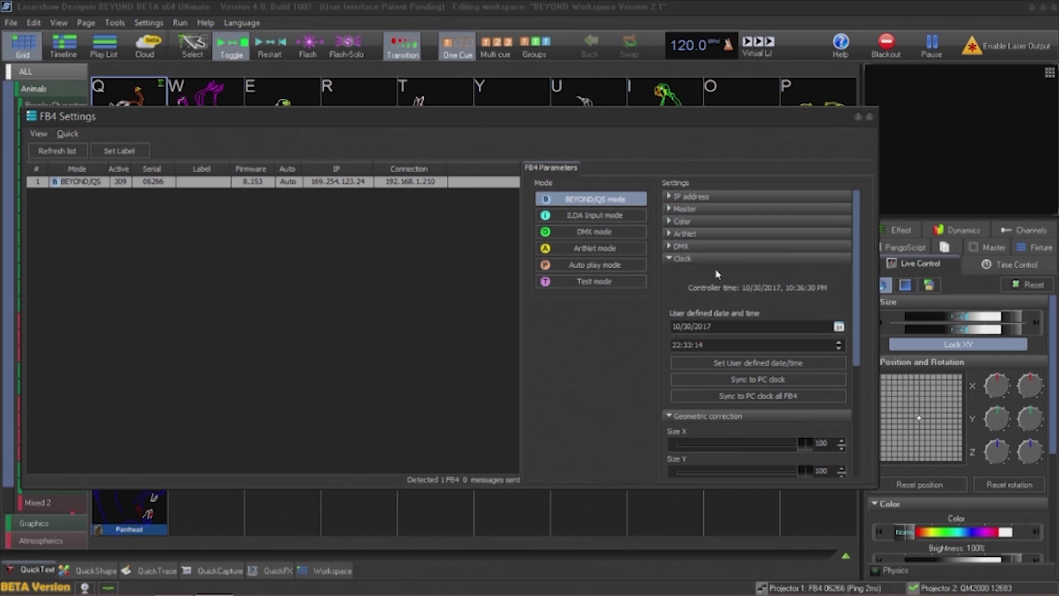
left_click(74, 133)
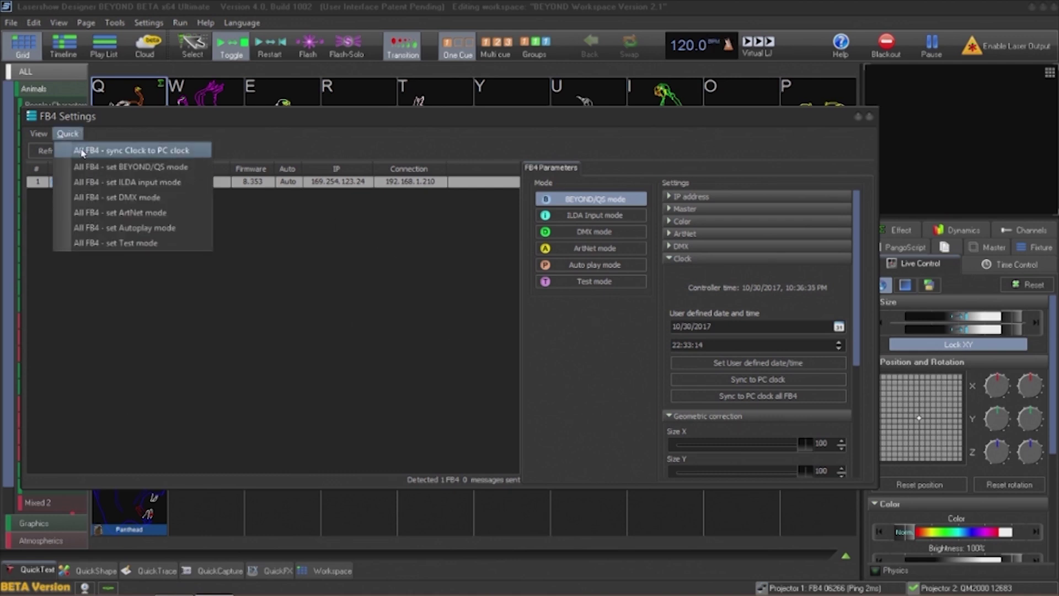
- Sync every FB4 clock to the PC clock, confirming with Yes
left_click(82, 152)
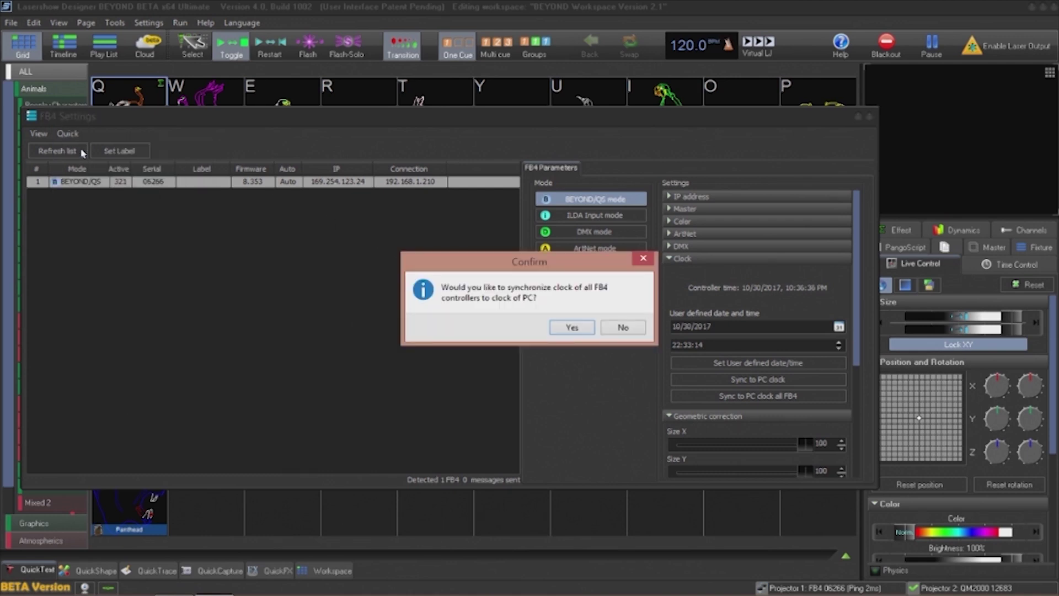
left_click(569, 327)
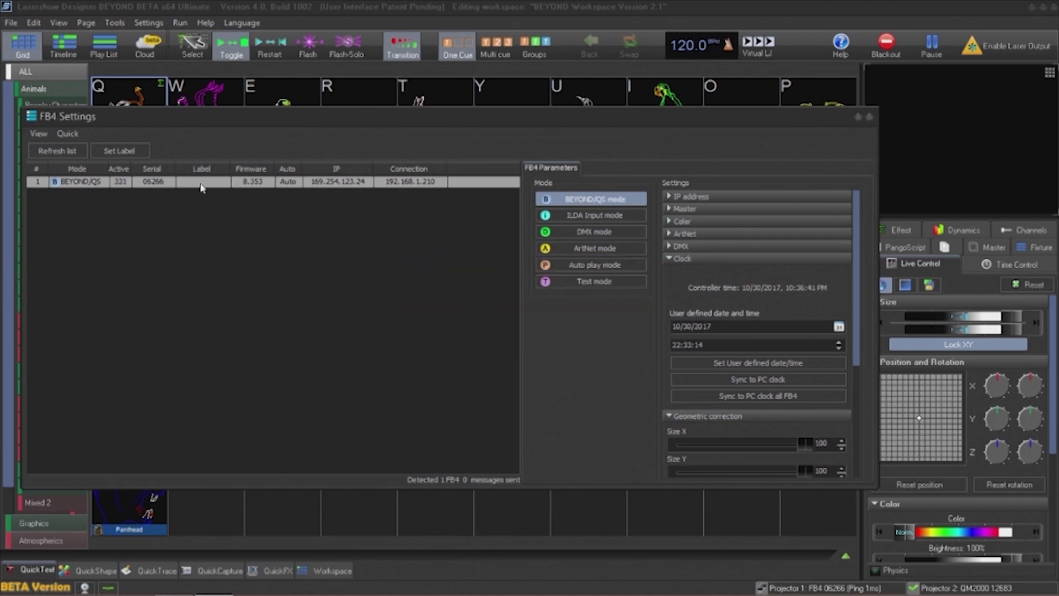
left_click(131, 152)
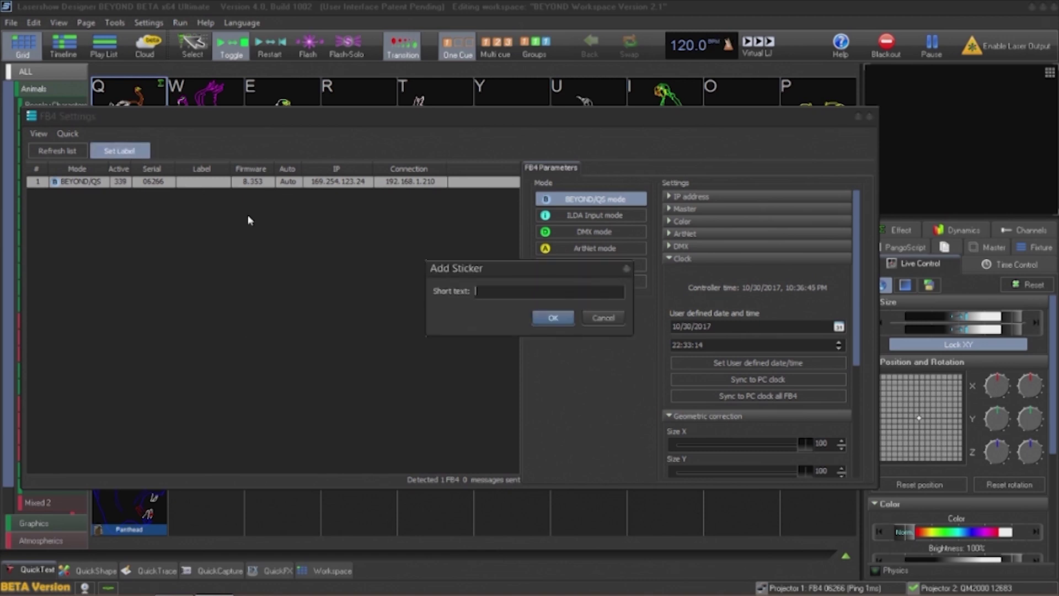
- Enter 'Demo Clubmax 3000' as the sticker short text for the FB4 unit
type("Demo Clubmax 3000")
key("Return")
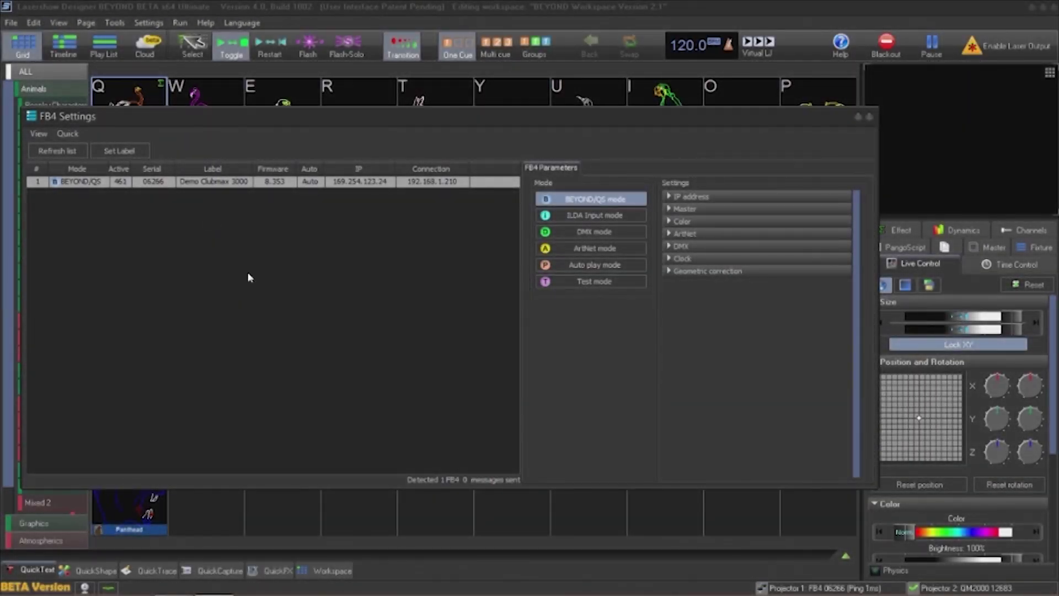
- Cycle the FB4 through ILDA Input, DMX, ArtNet, Auto play and Test modes
left_click(590, 217)
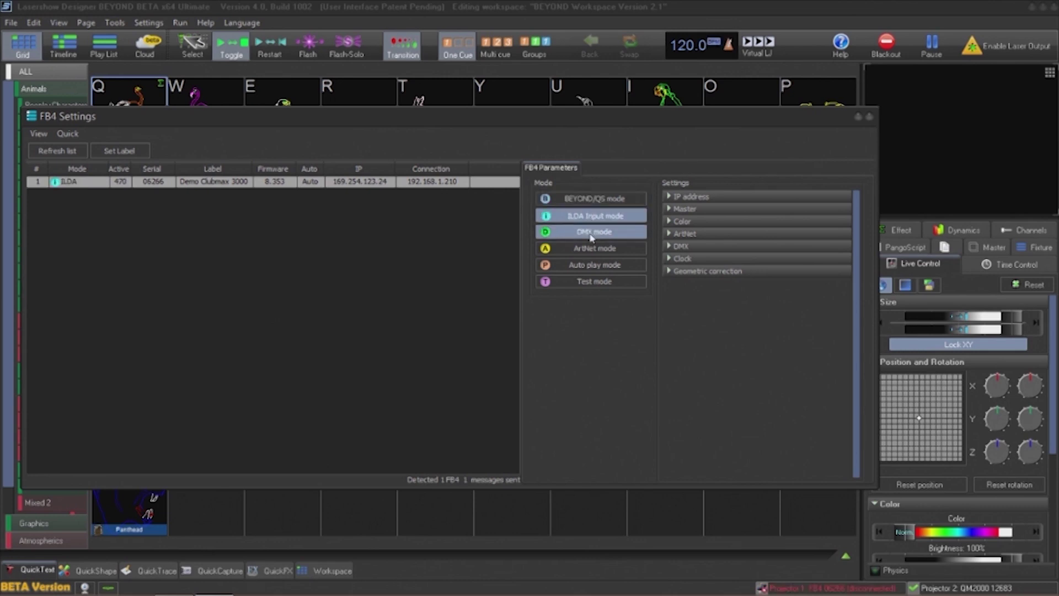
left_click(591, 234)
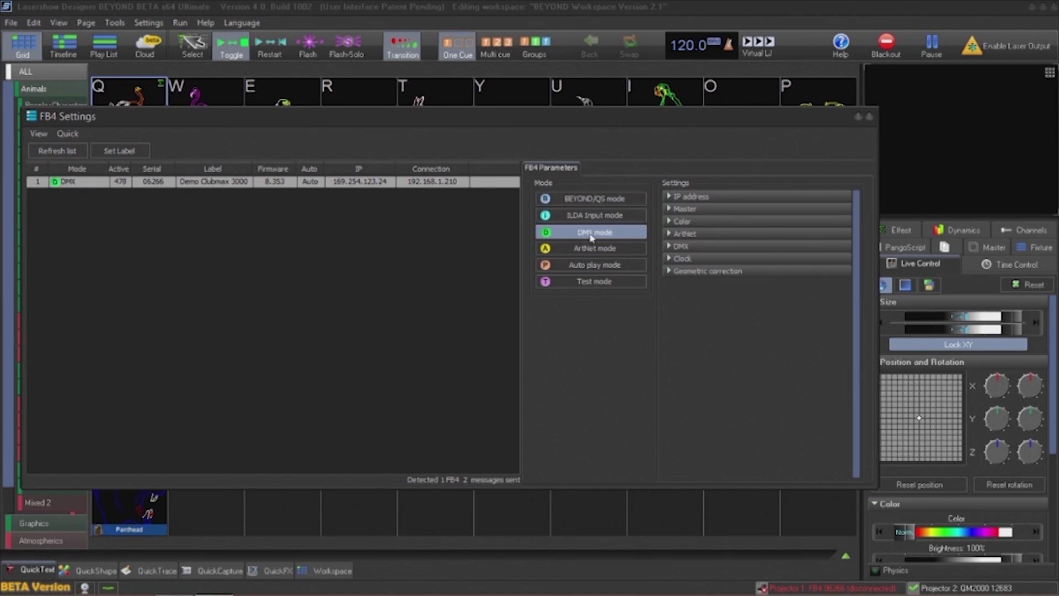
left_click(592, 249)
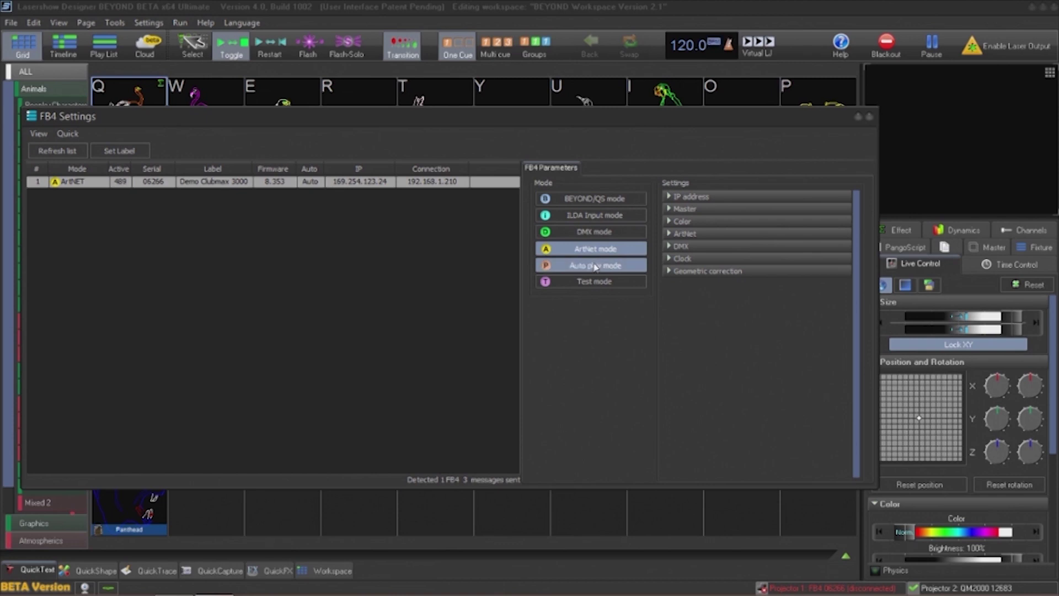
left_click(596, 267)
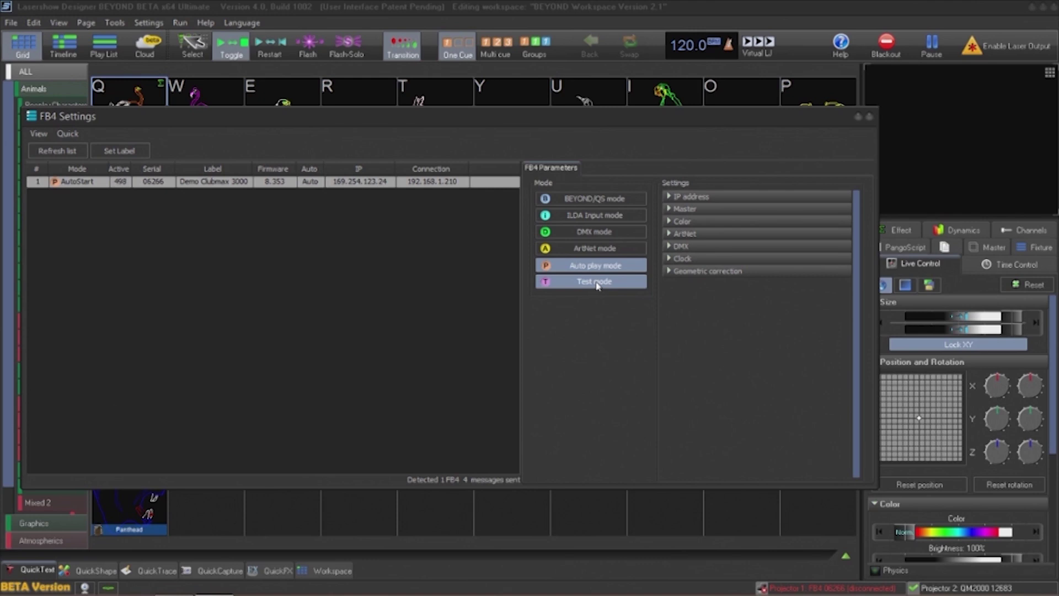
left_click(595, 283)
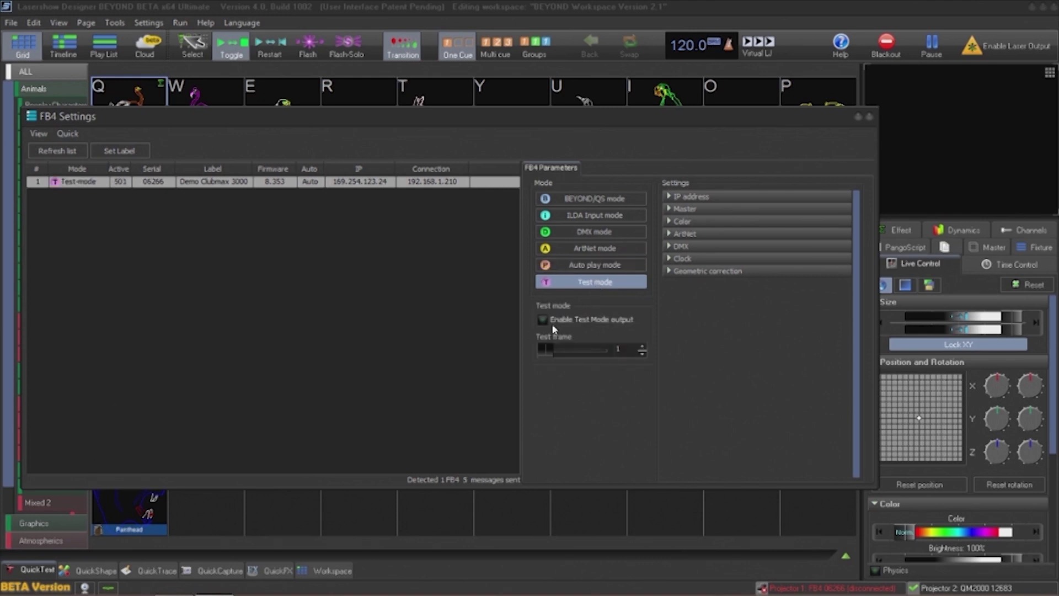
- Enable Test Mode output and raise the test frame to 9
left_click(545, 320)
left_click(547, 320)
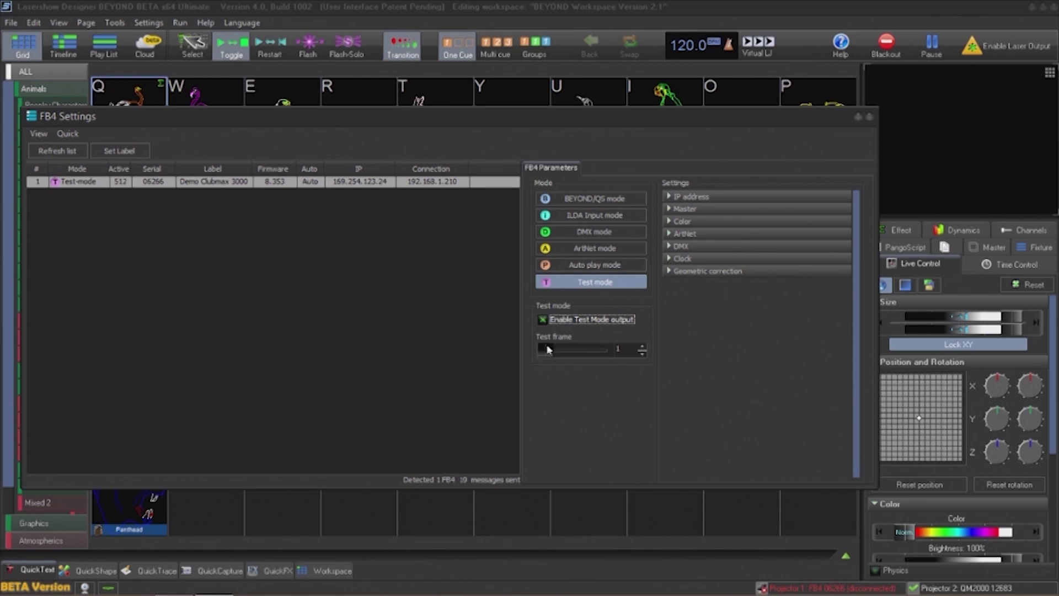
left_click(642, 347)
left_click(642, 347)
left_click(642, 348)
left_click(642, 348)
left_click(642, 348)
left_click(642, 348)
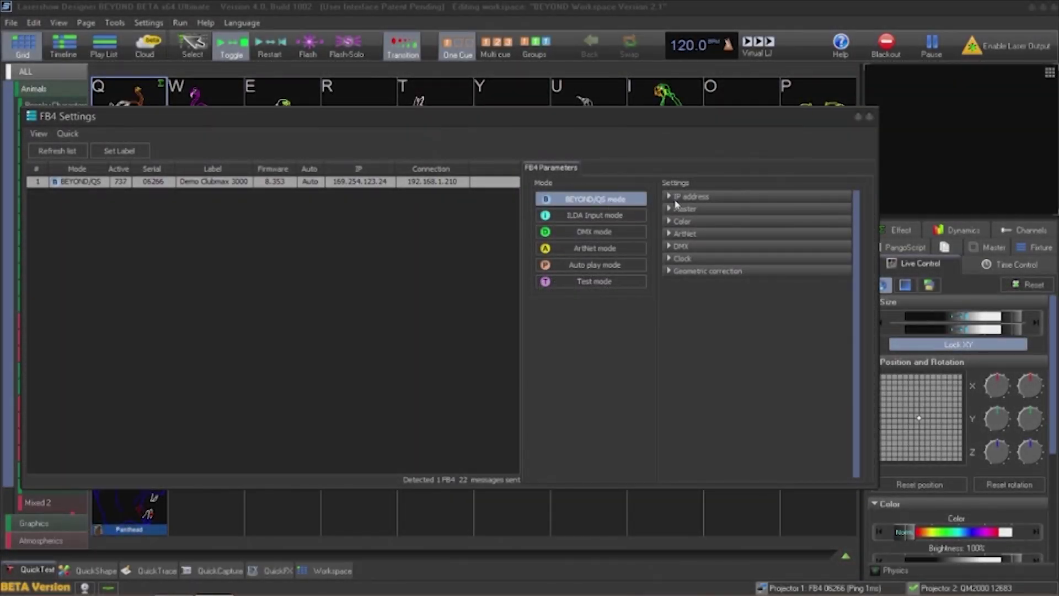
- Apply fixed IP 192.168.1.101 to the FB4, refresh the list, then open Windows Start
left_click(688, 197)
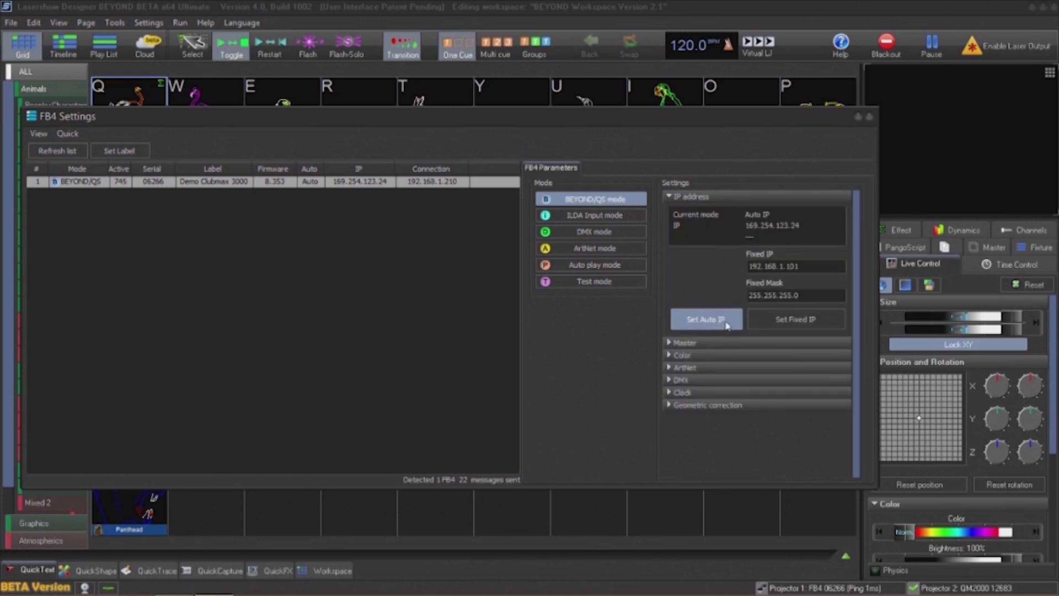
left_click(784, 325)
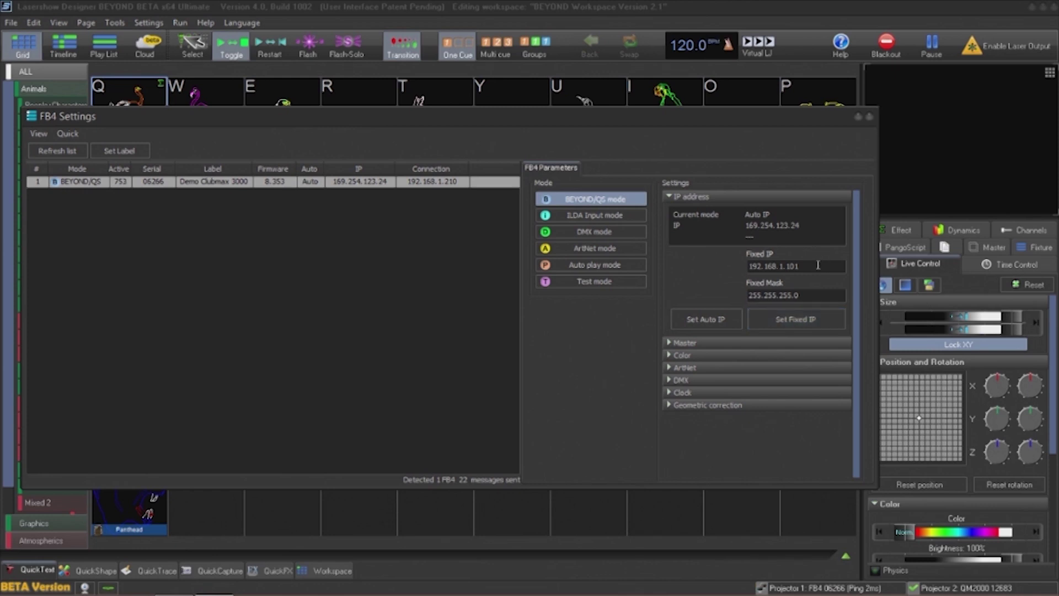
left_click(803, 324)
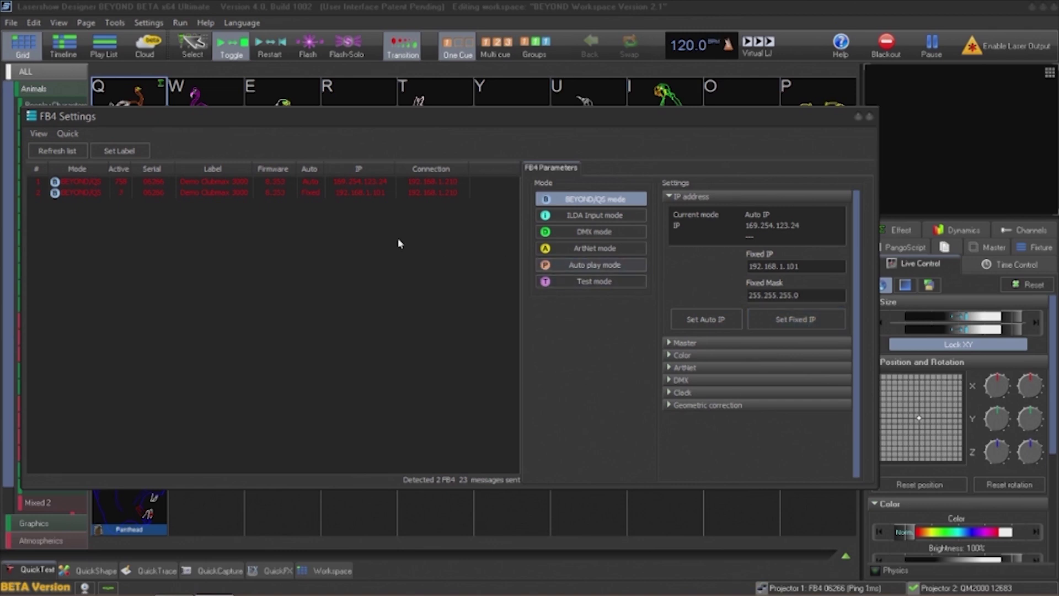
left_click(75, 155)
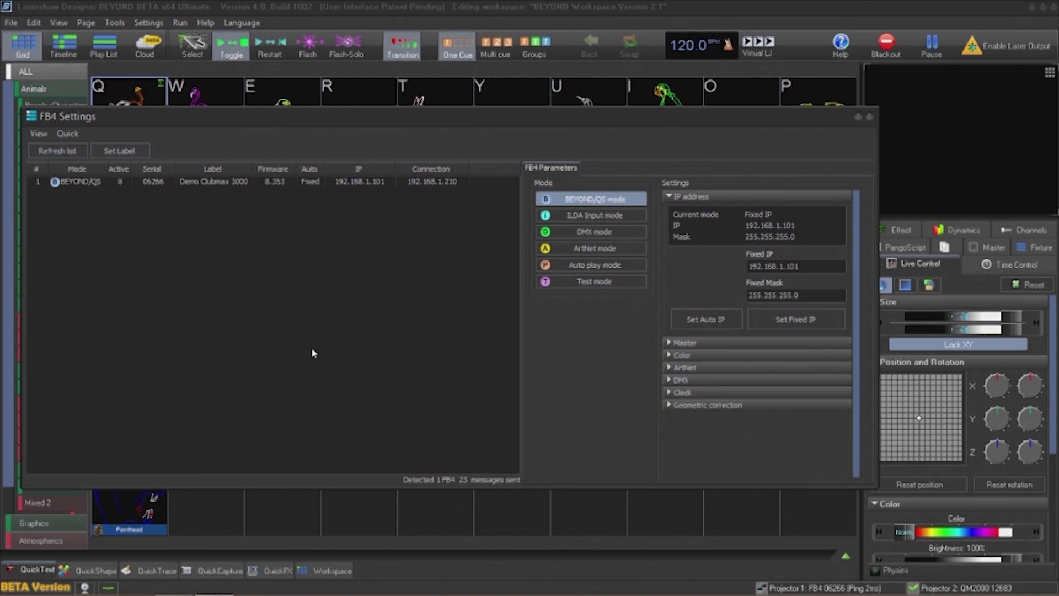
mouse_move(66, 594)
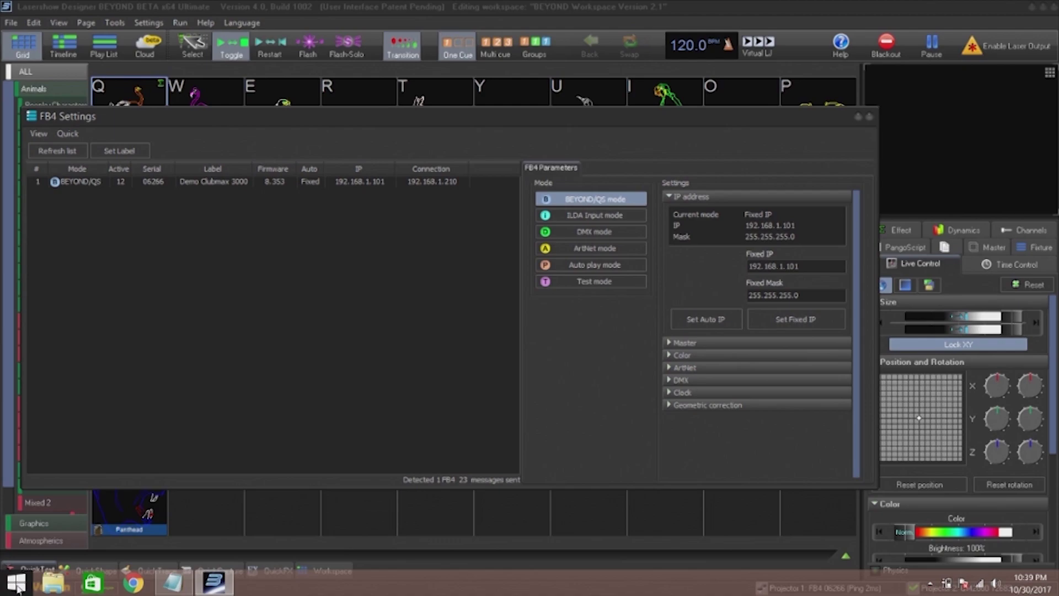
key("super")
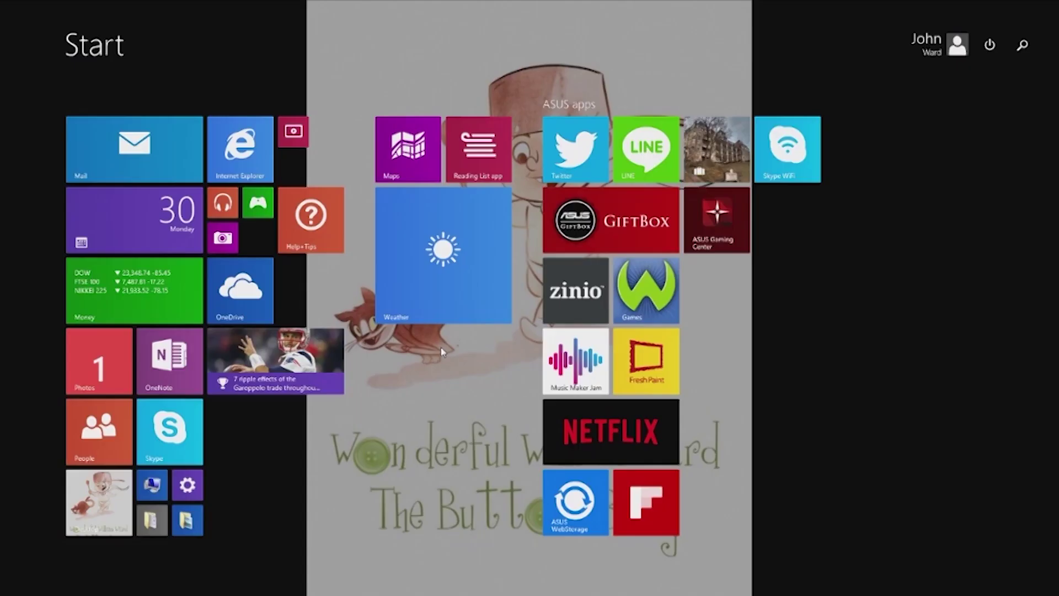
- From cmd, ping 192.168.1.101 until it replies, stop with Ctrl+C, and exit
type("cmd")
key("Return")
type("pi")
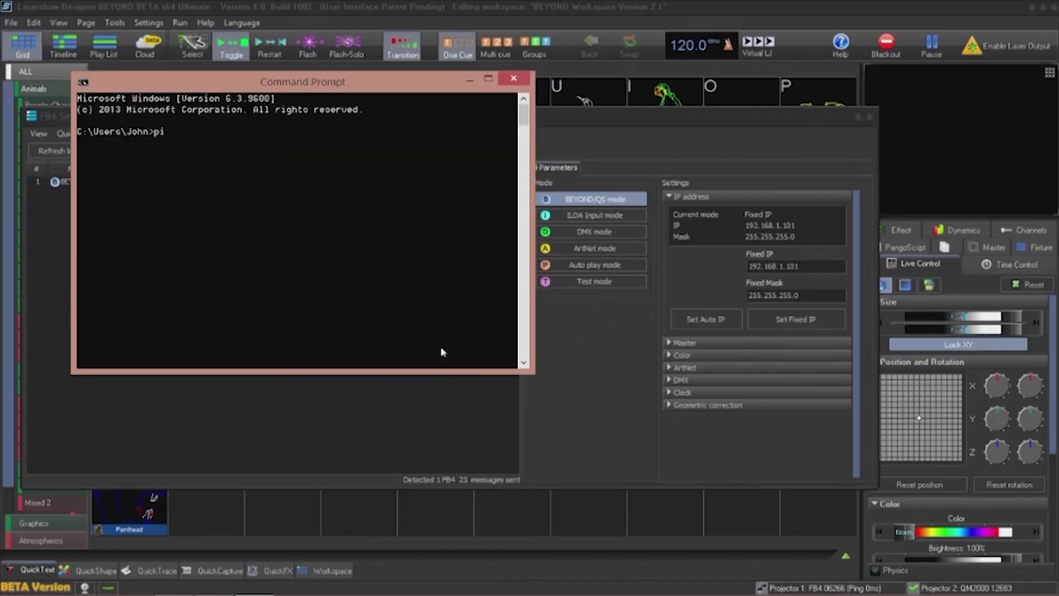
type("ng 192.168.1.101")
key("Return")
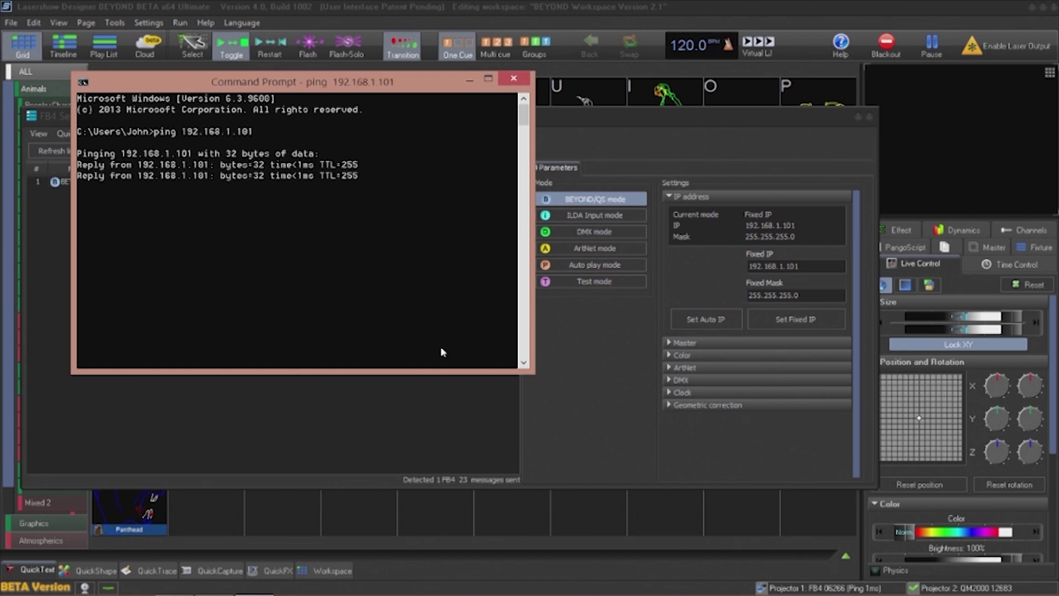
key("ctrl+c")
type("exit")
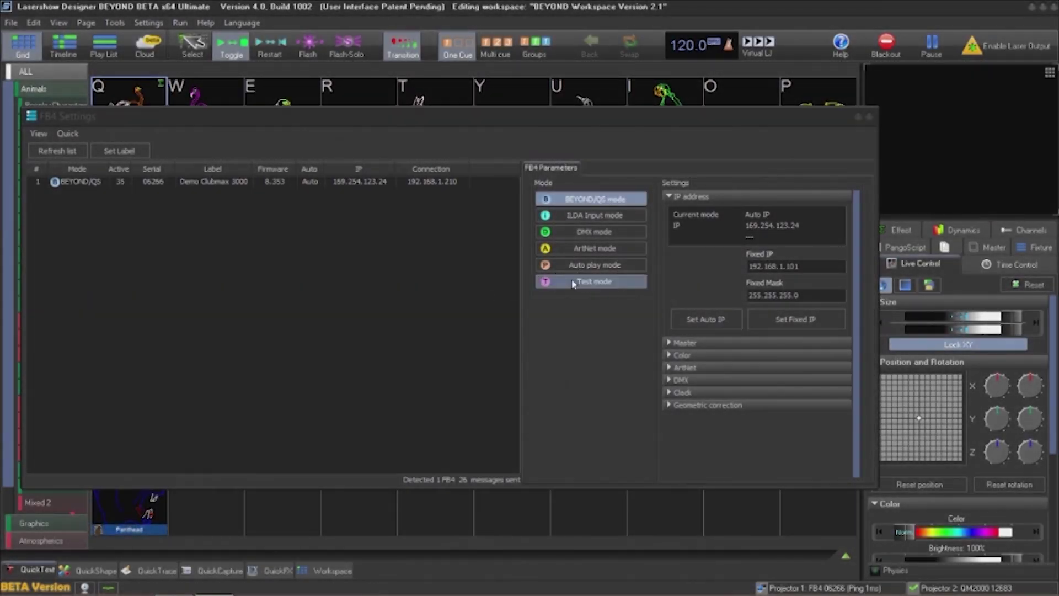
- Lower Master brightness from 100 to 89, then expand the Color channel settings
left_click(688, 197)
left_click(684, 210)
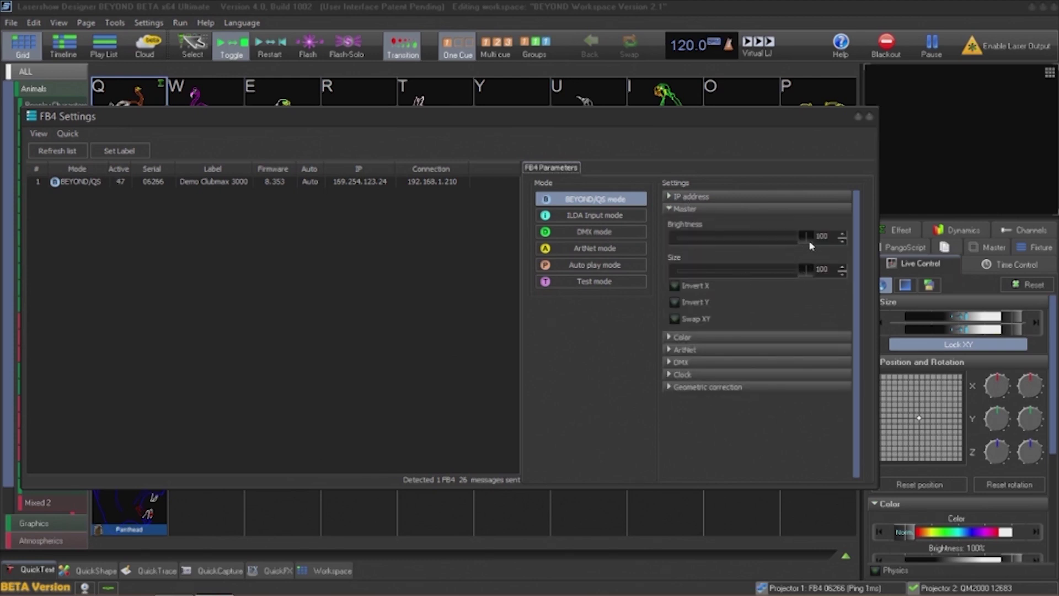
left_click_drag(811, 245, 823, 271)
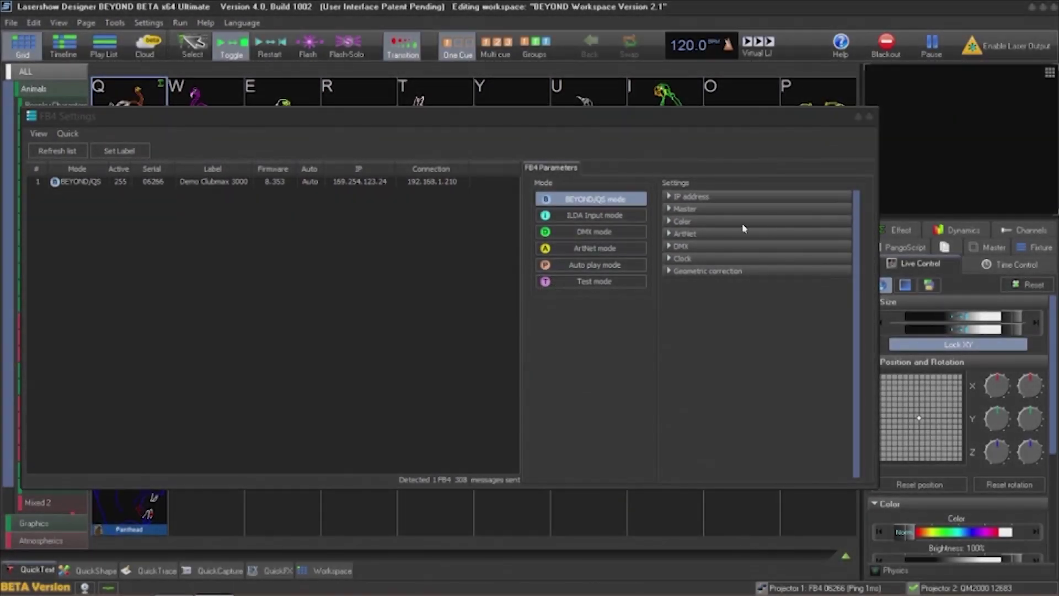
left_click(740, 222)
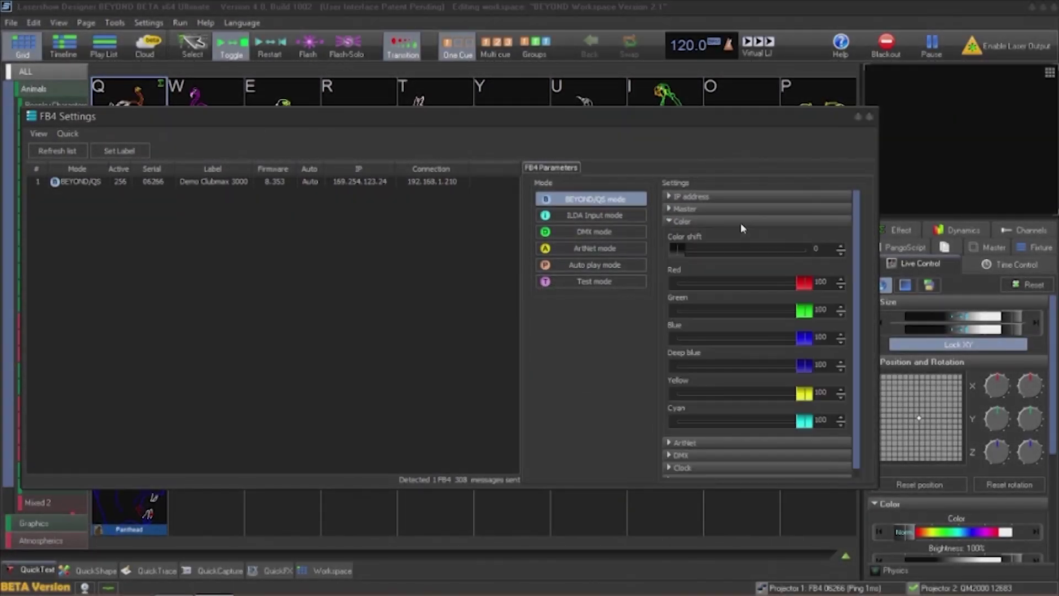
- Set the ArtNet Universe to 3 and switch the FB4 into ArtNet mode
left_click(683, 224)
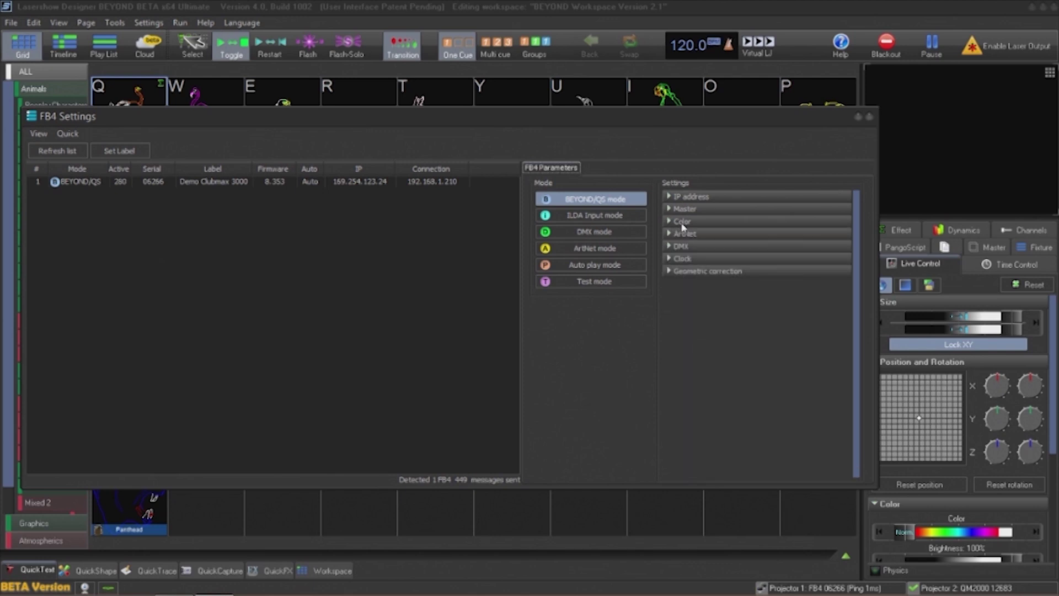
left_click(684, 234)
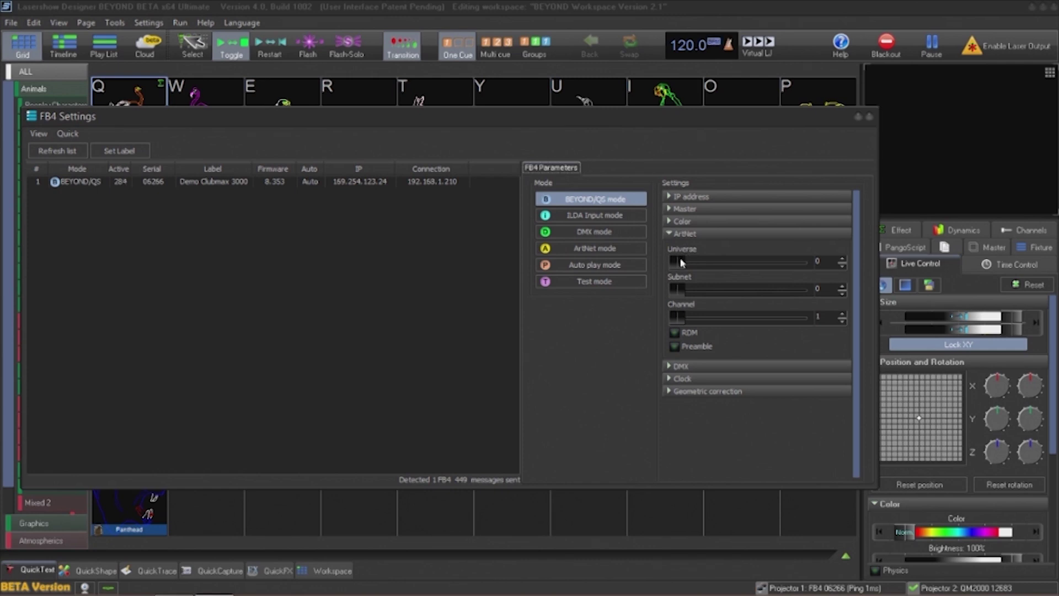
mouse_move(680, 256)
left_mouse_down()
mouse_move(708, 263)
mouse_move(675, 260)
left_mouse_up()
left_click(602, 248)
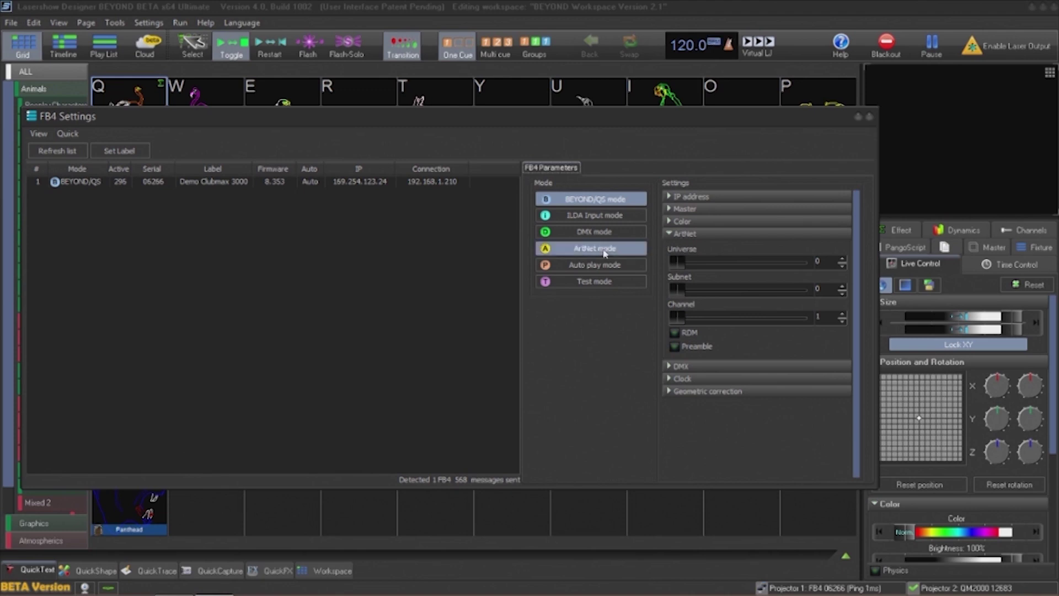
- Glance at DMX settings, then open Geometric correction and try shrinking Size X
left_click(681, 235)
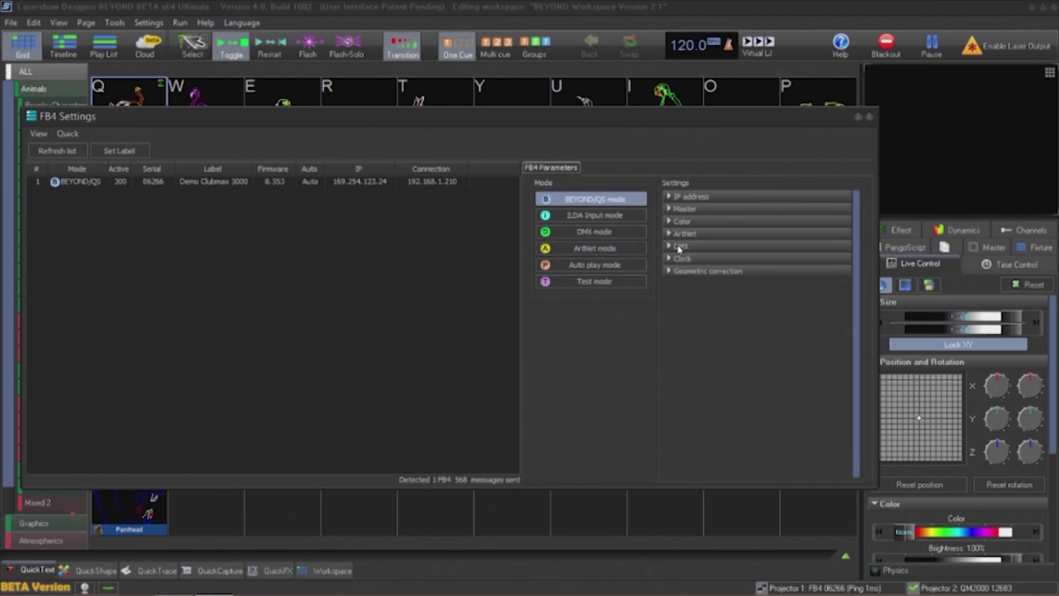
left_click(679, 246)
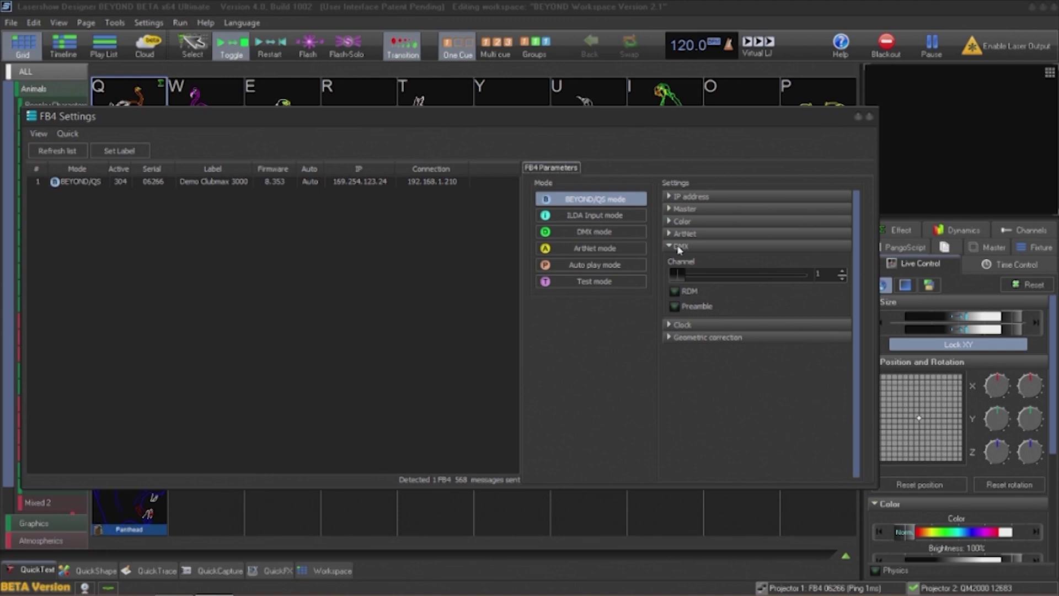
left_click(680, 248)
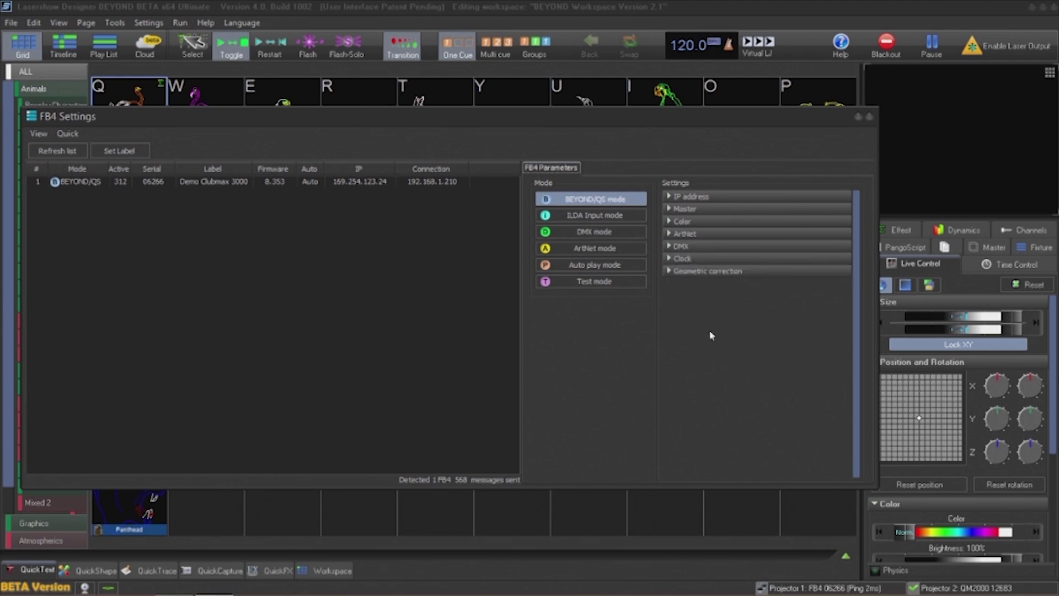
left_click(694, 273)
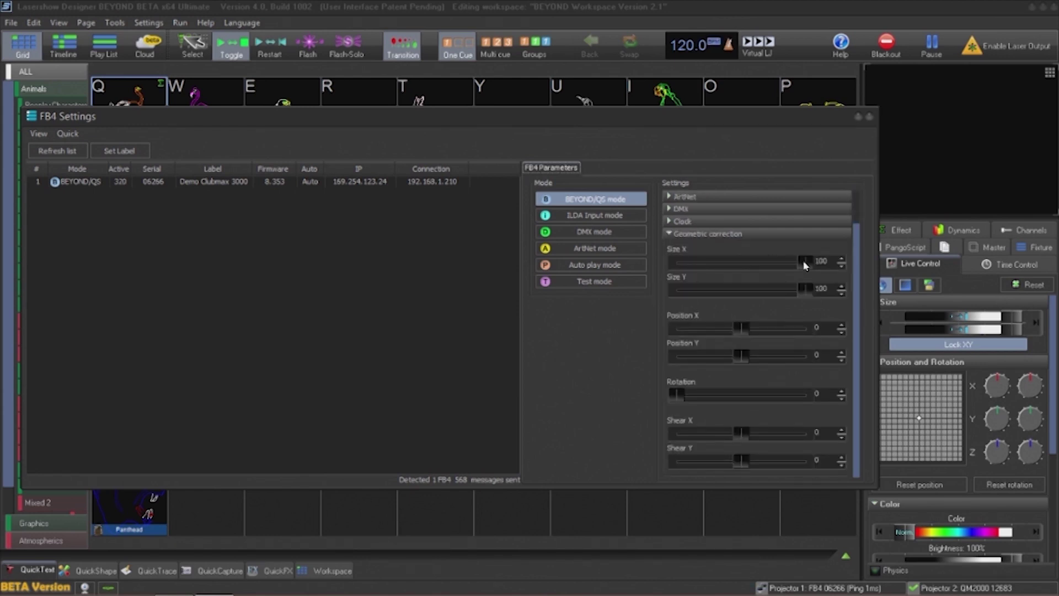
mouse_move(803, 263)
left_mouse_down()
mouse_move(687, 259)
mouse_move(818, 259)
left_mouse_up()
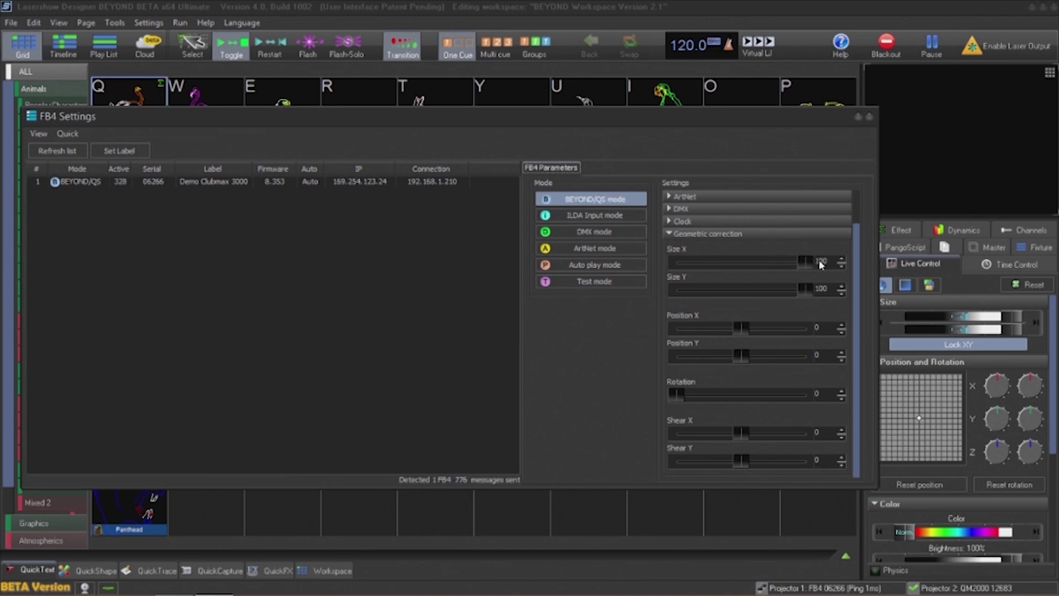